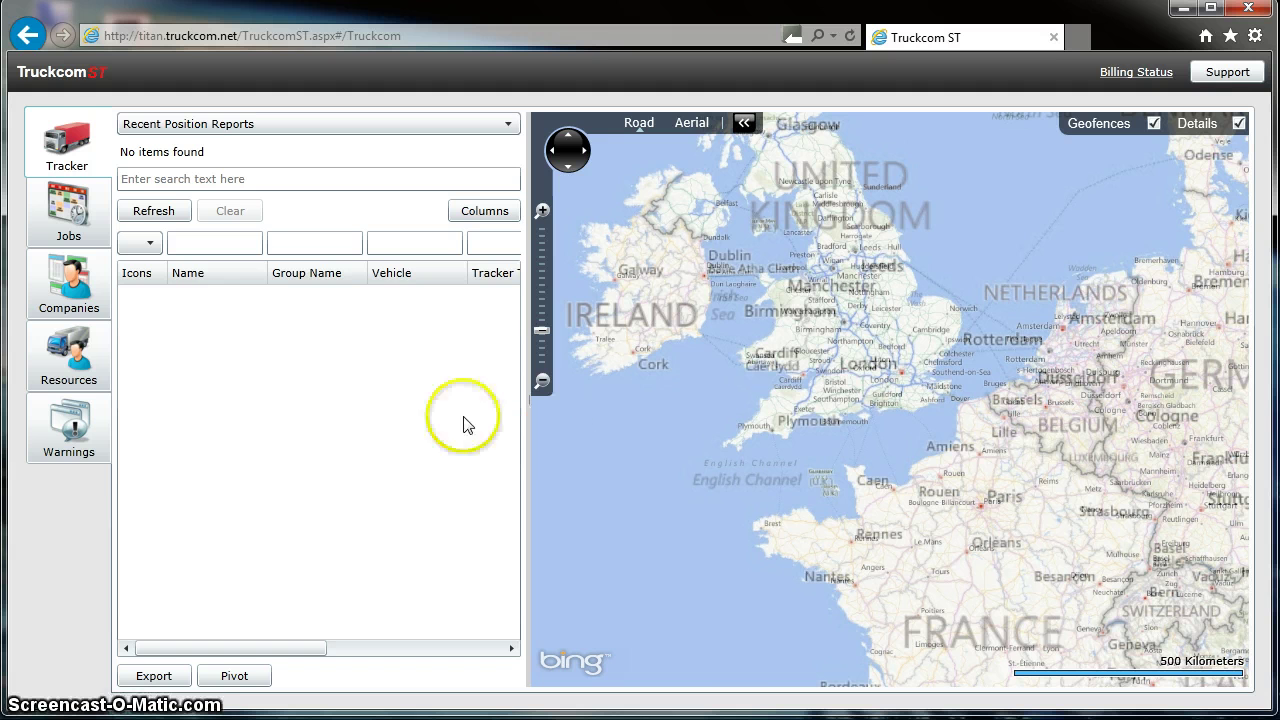
Step: Start a company import from the Companies list and load CustomerList.csv from the Desktop
click(93, 287)
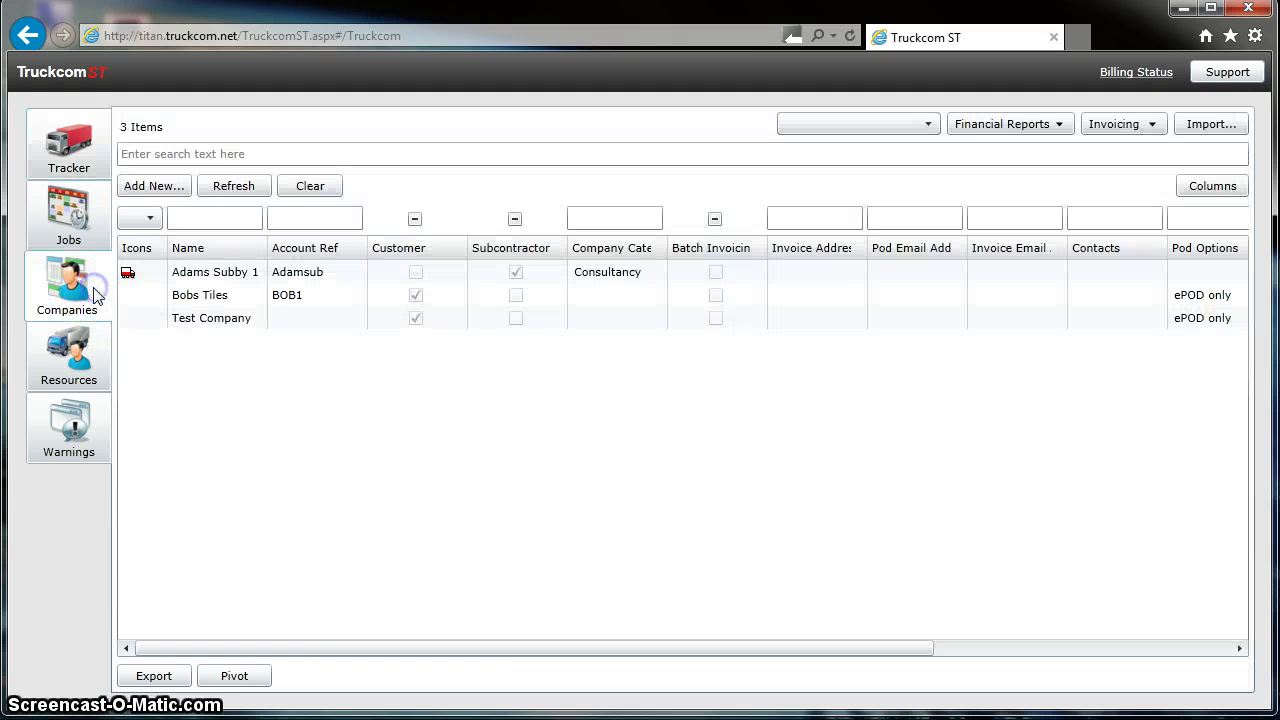
click(1236, 120)
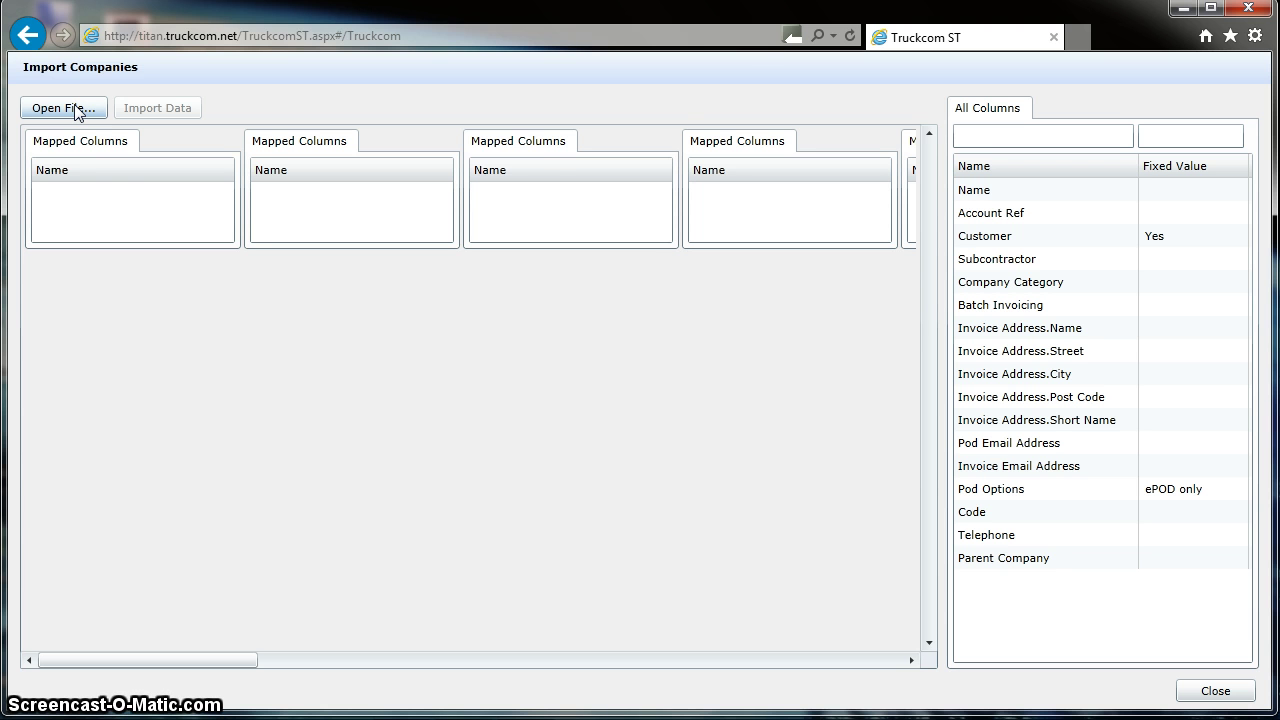
click(77, 110)
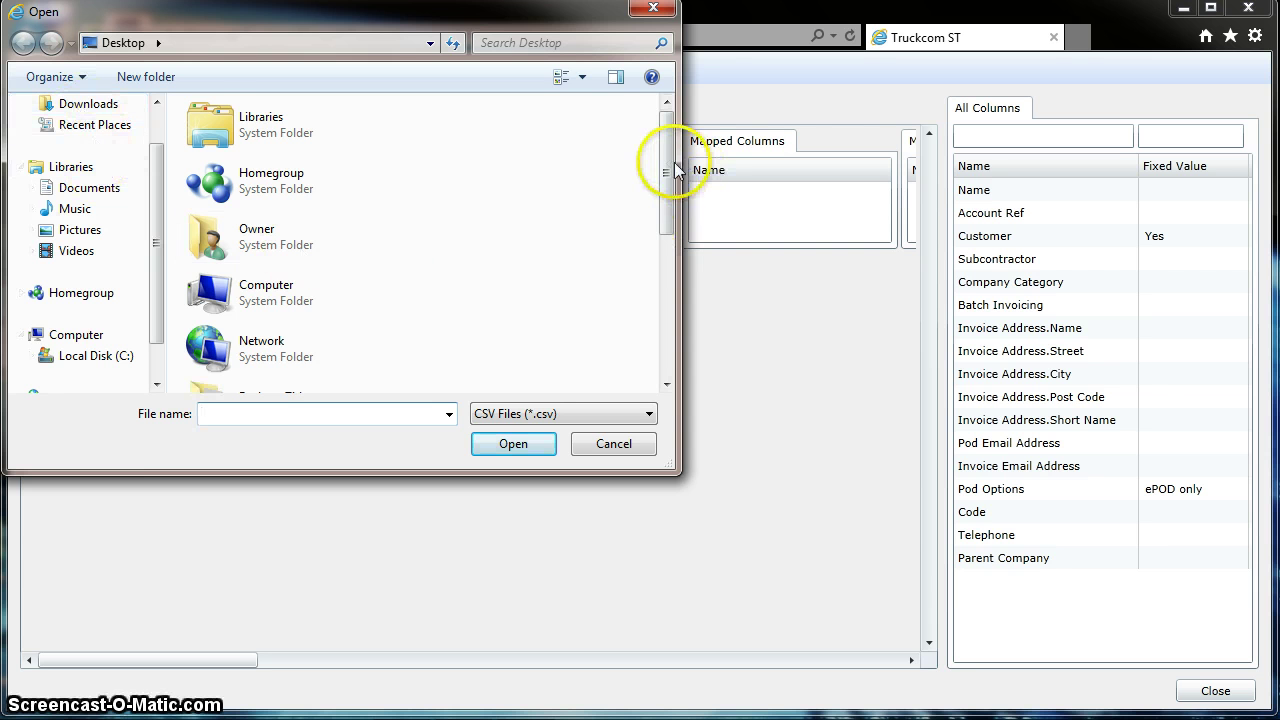
drag(668, 171, 655, 349)
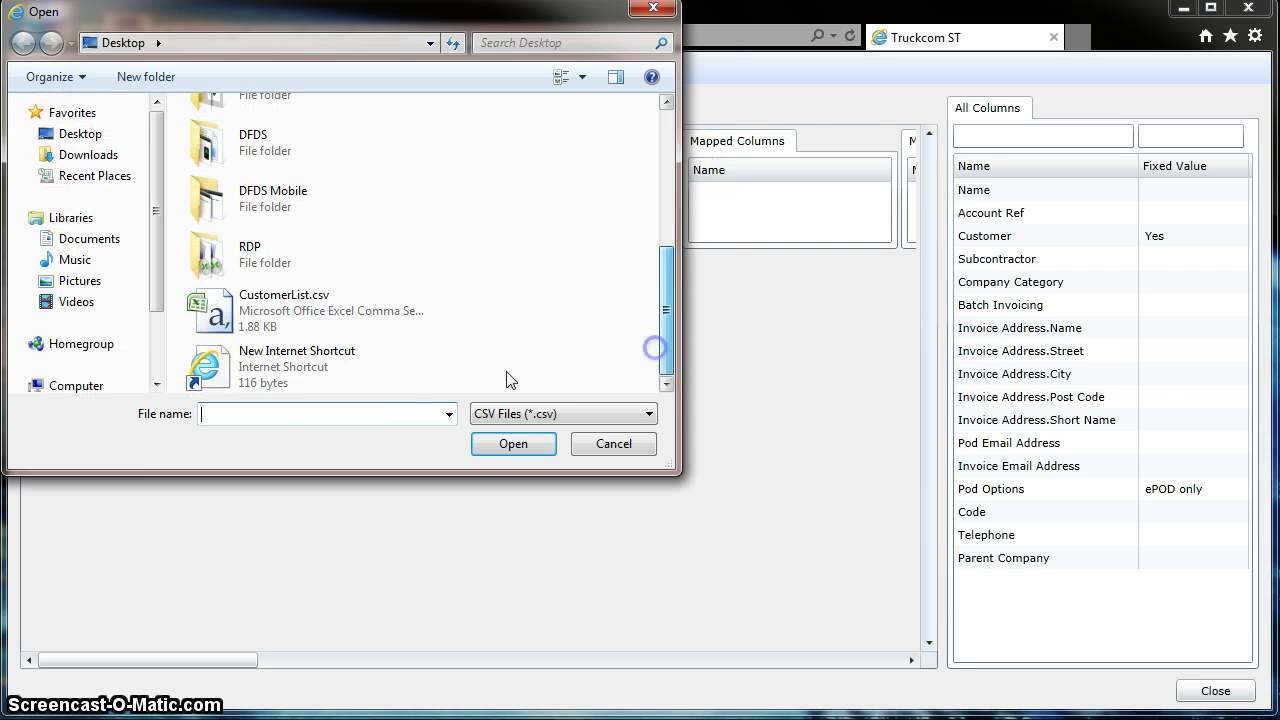
click(316, 325)
click(491, 446)
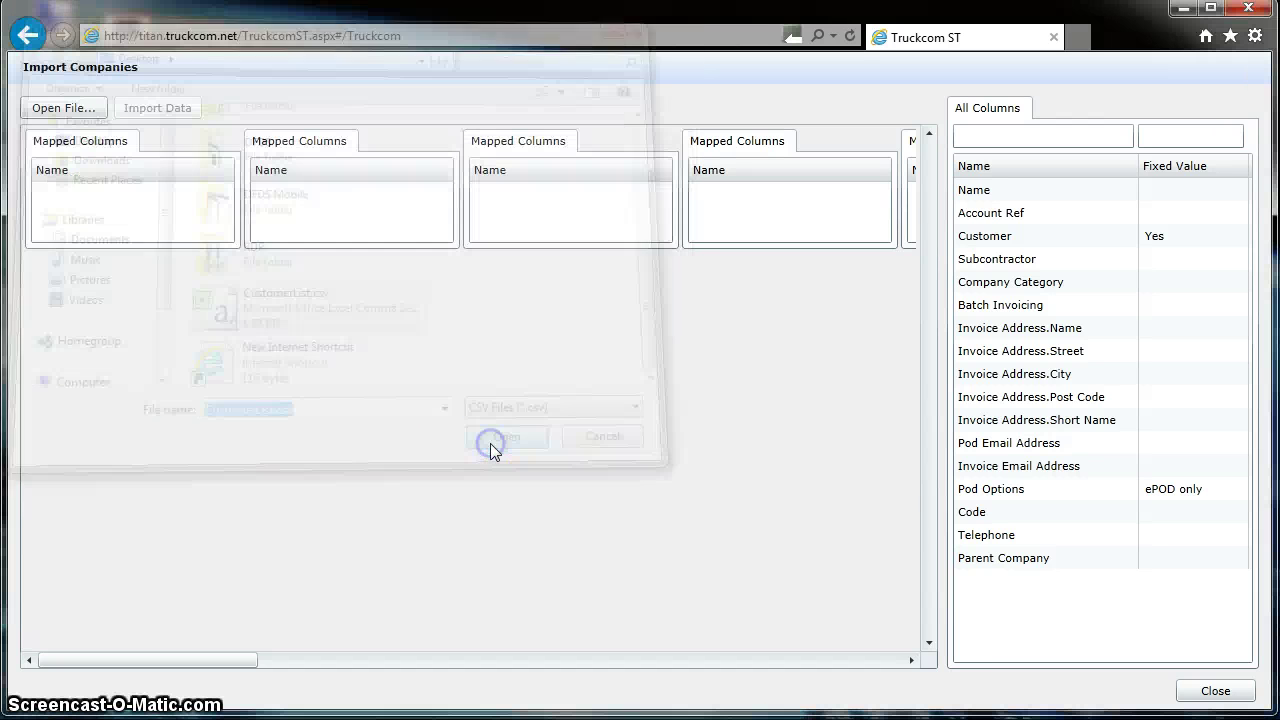
click(818, 375)
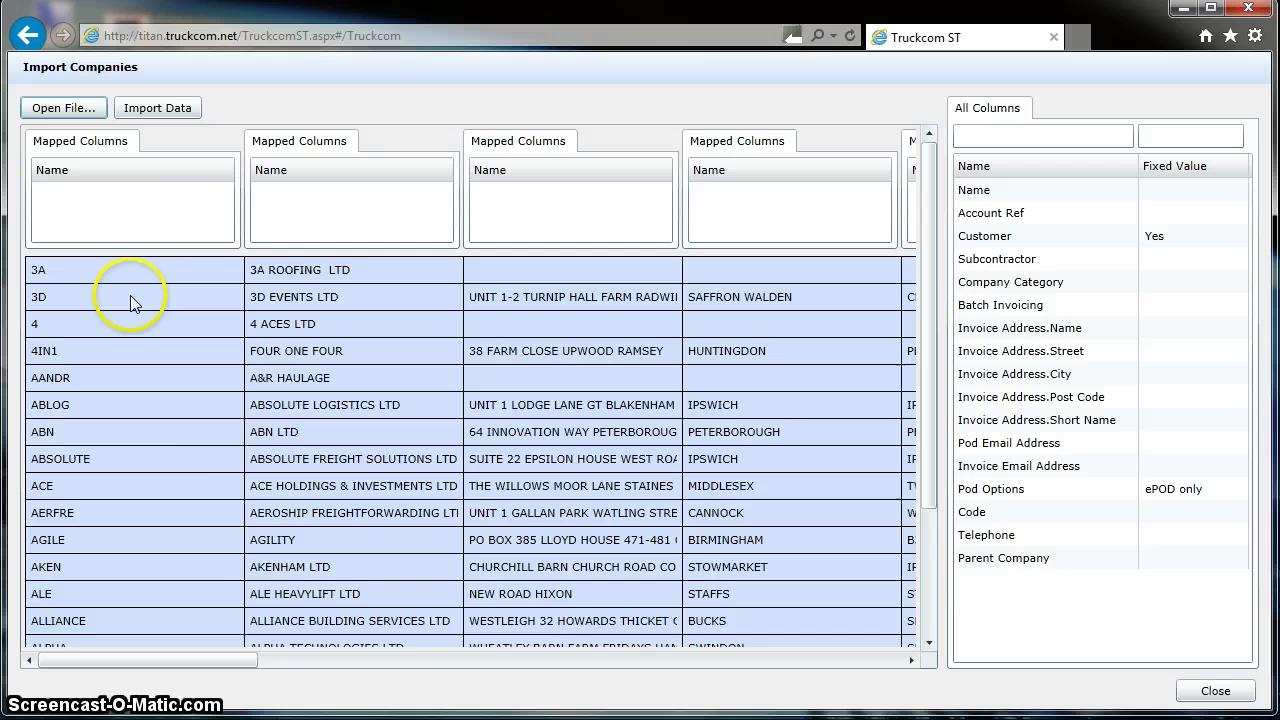
Step: Map Account Ref to the first data column, and both Name and Invoice Address.Name to the company name column
mouse_move(226, 666)
mouse_down()
mouse_move(434, 667)
mouse_move(206, 677)
mouse_up()
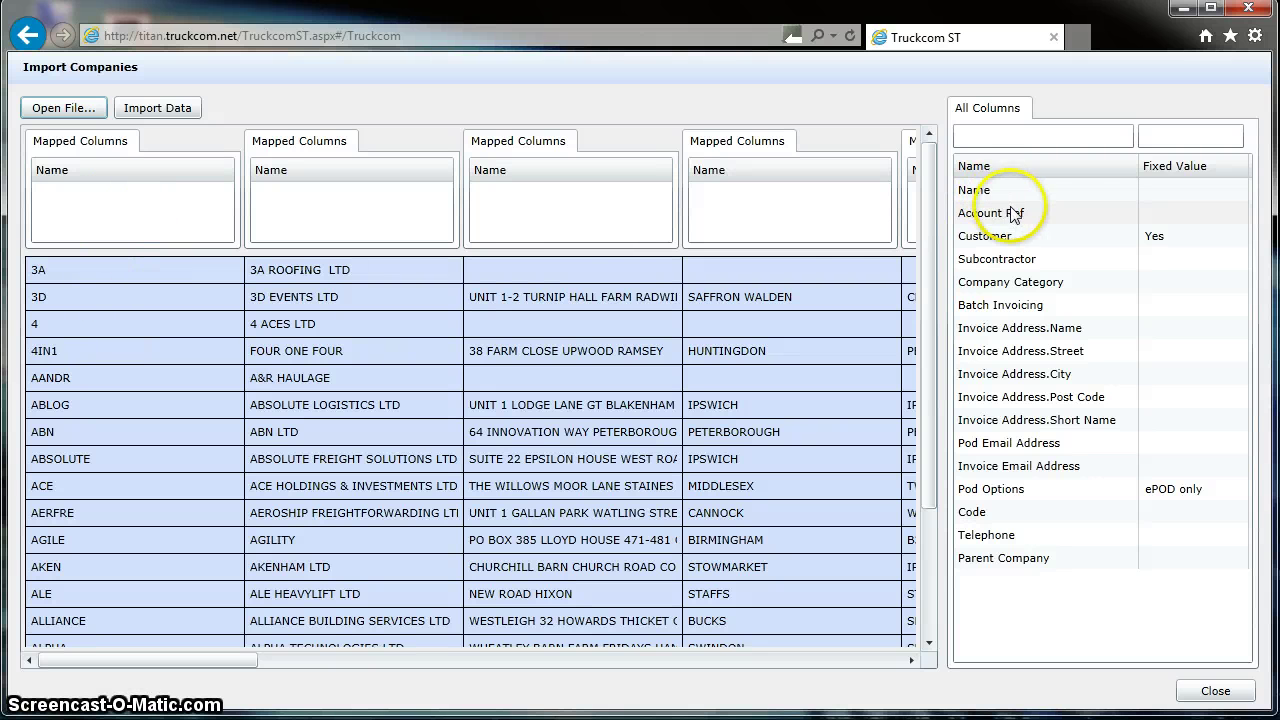
drag(1003, 218, 72, 202)
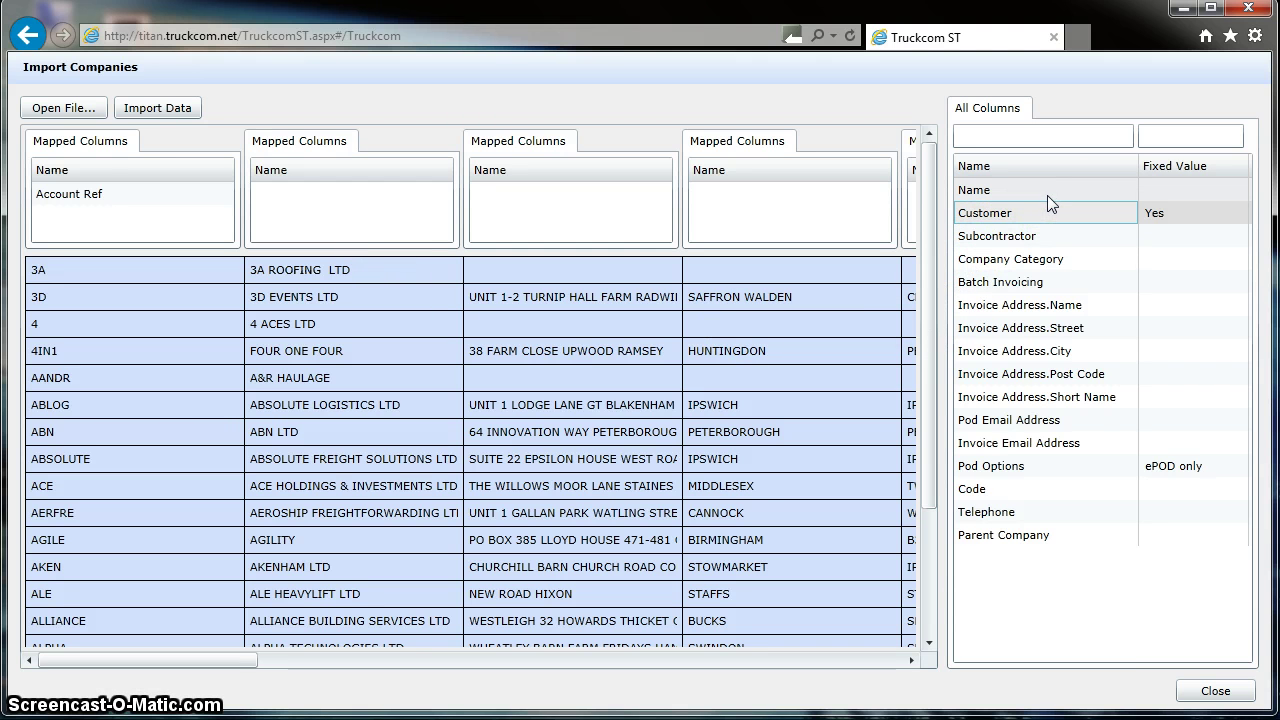
drag(1054, 190, 350, 215)
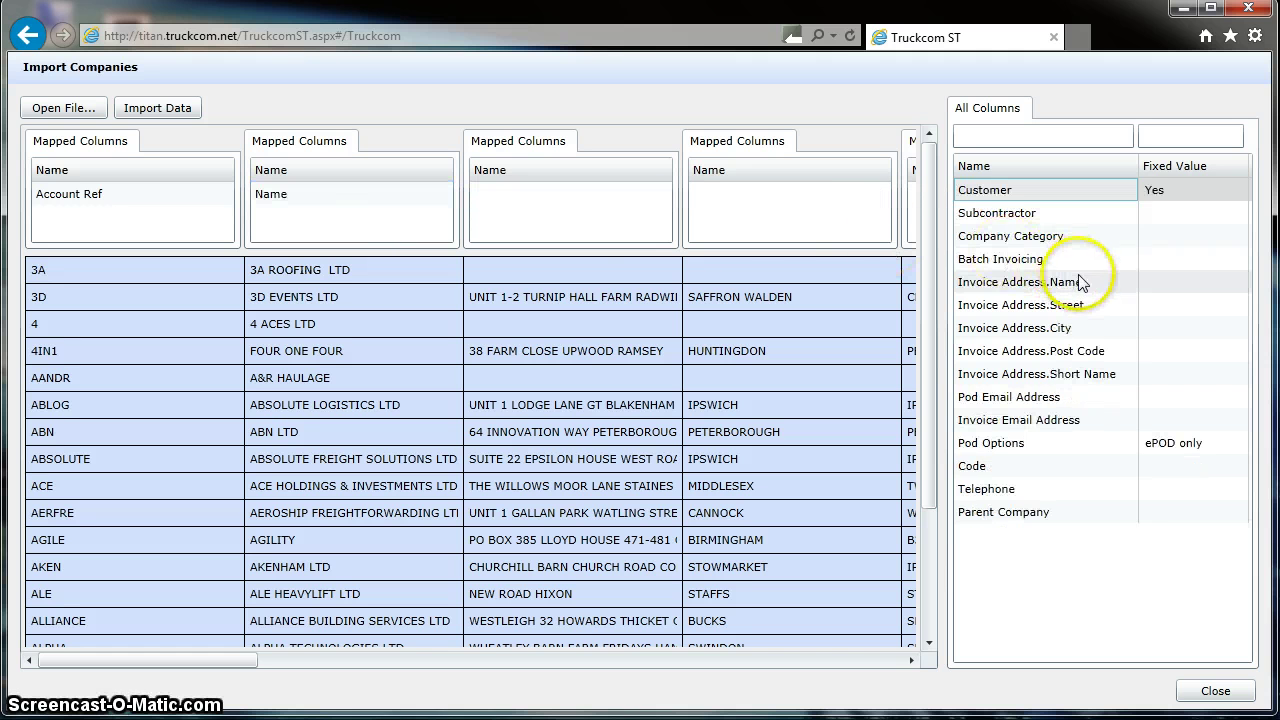
drag(1087, 285, 333, 247)
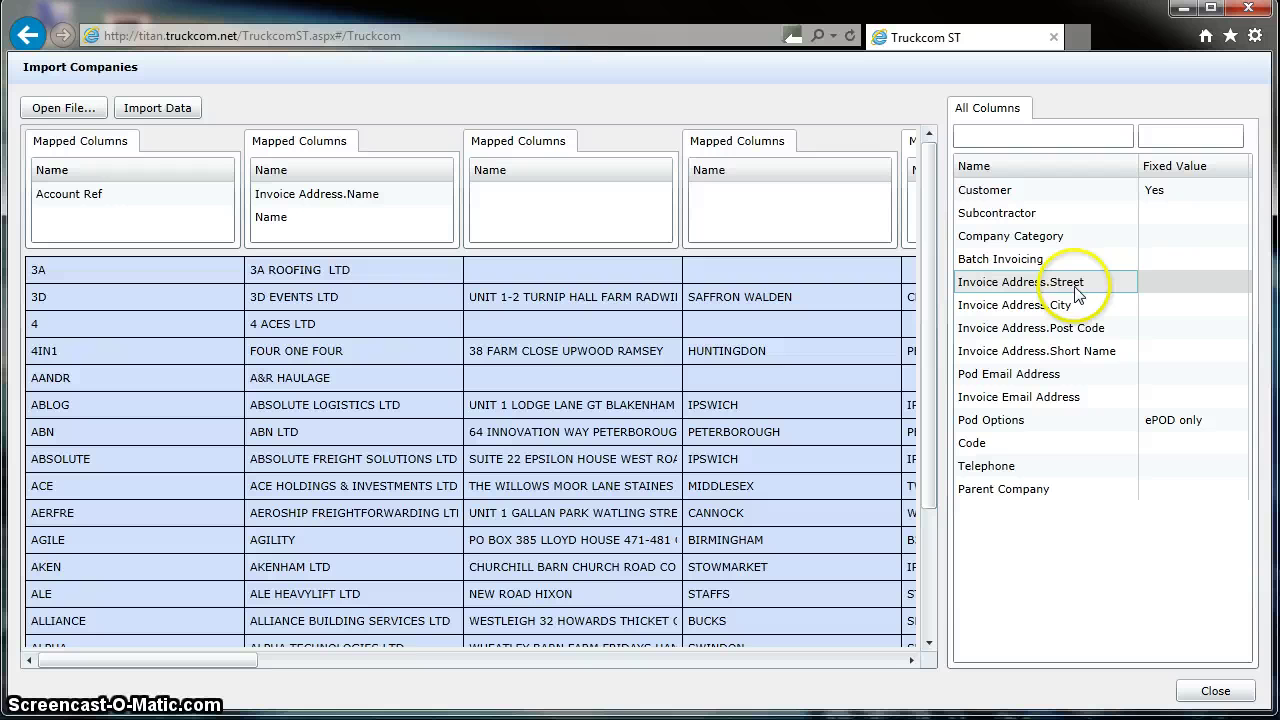
Step: Map Invoice Address.Street to the street column, and both Invoice Address.City and Invoice Address.Short Name to the city column
drag(1094, 287, 593, 214)
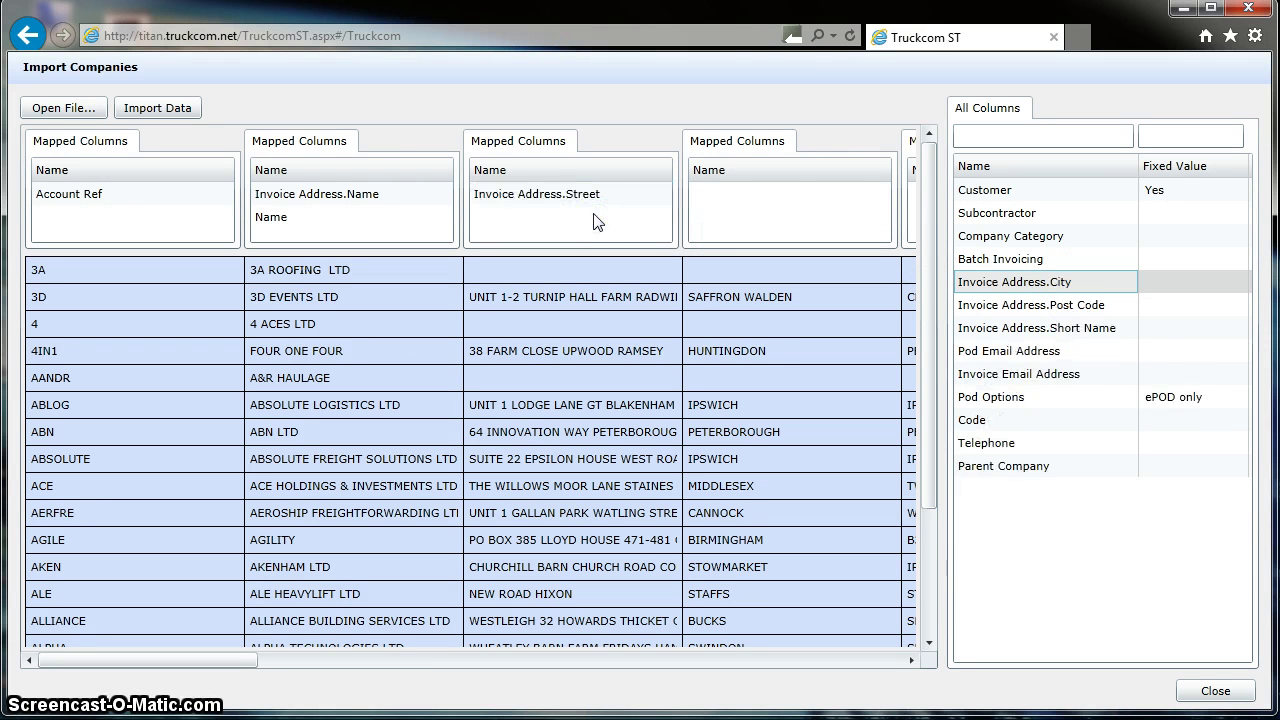
drag(1048, 285, 771, 223)
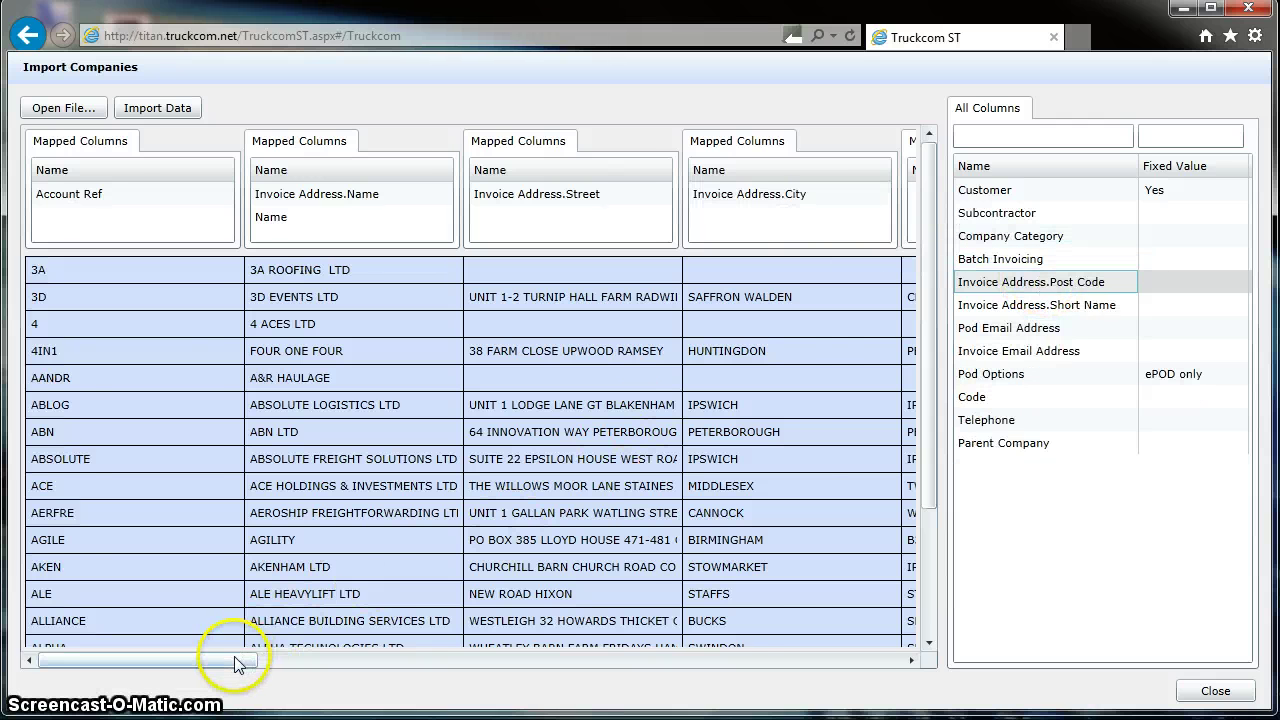
drag(237, 665, 308, 660)
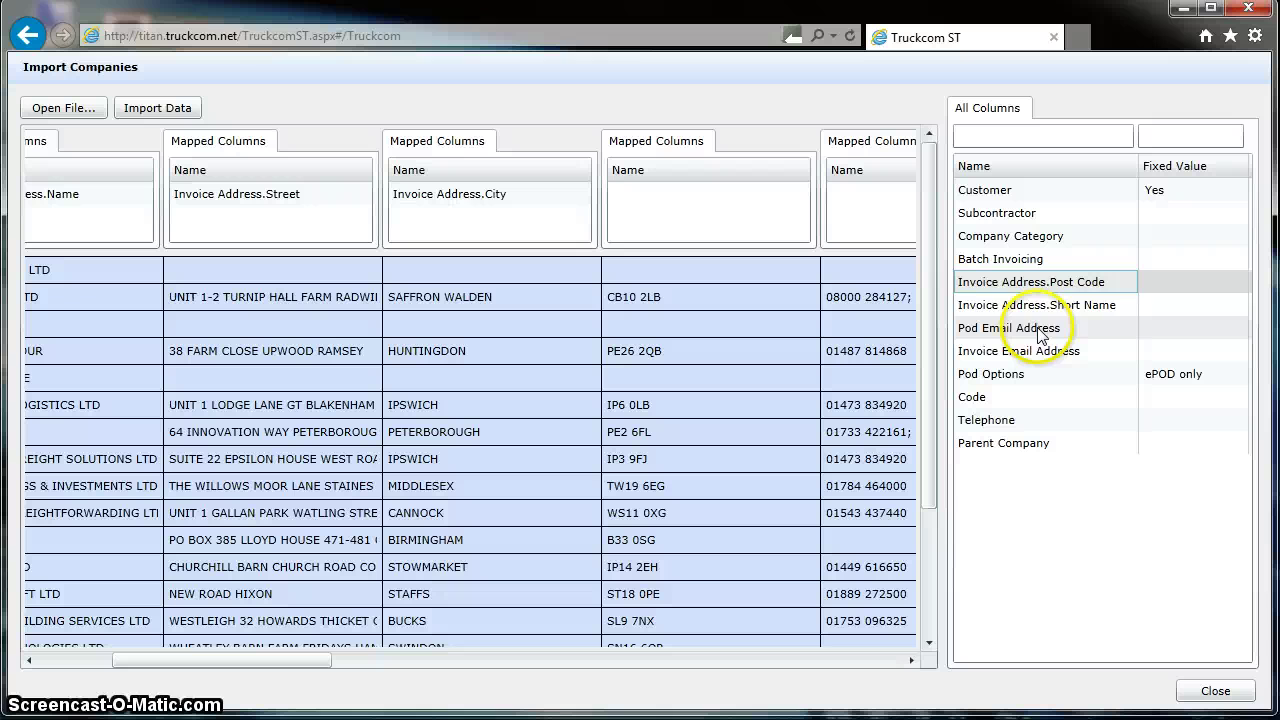
click(1063, 309)
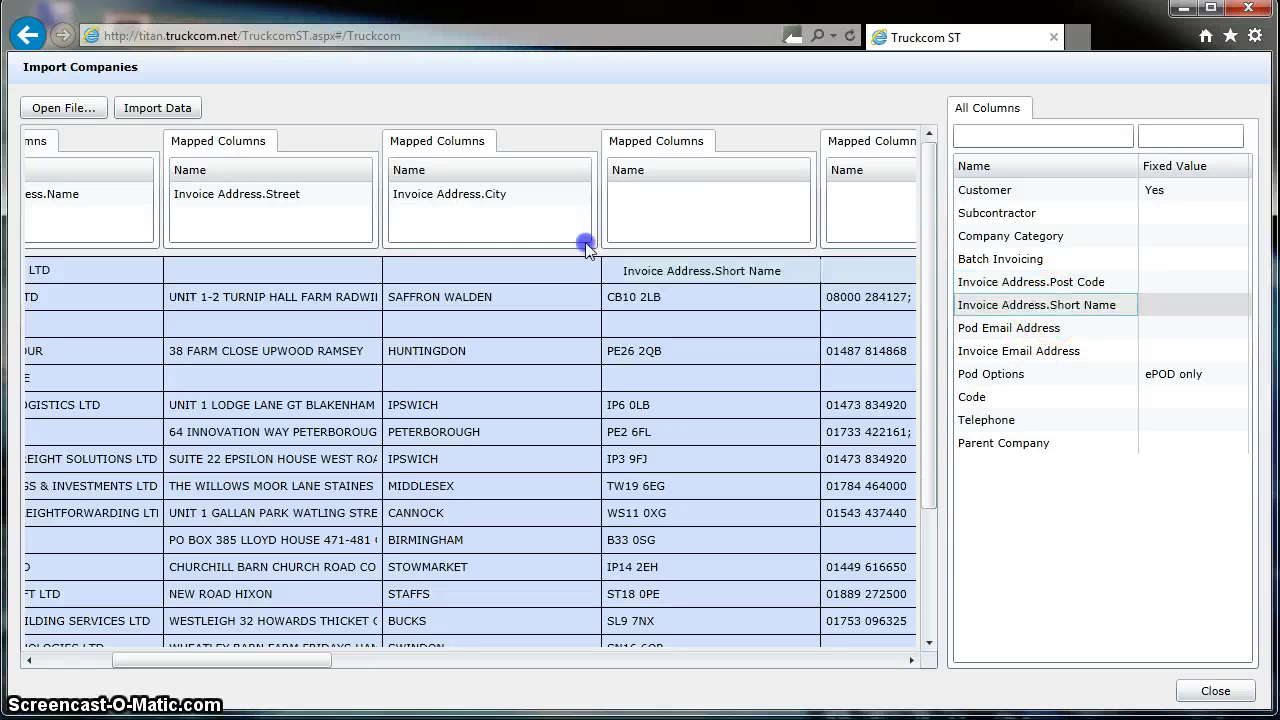
drag(585, 242, 486, 190)
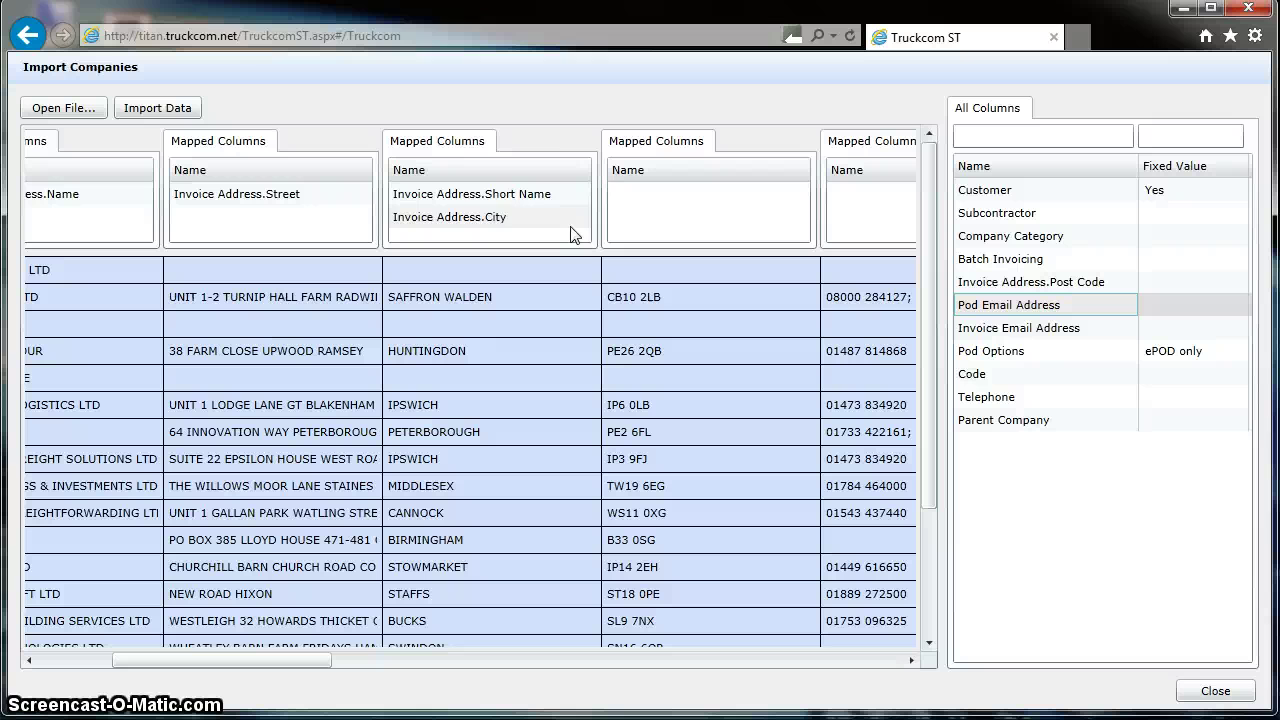
click(481, 316)
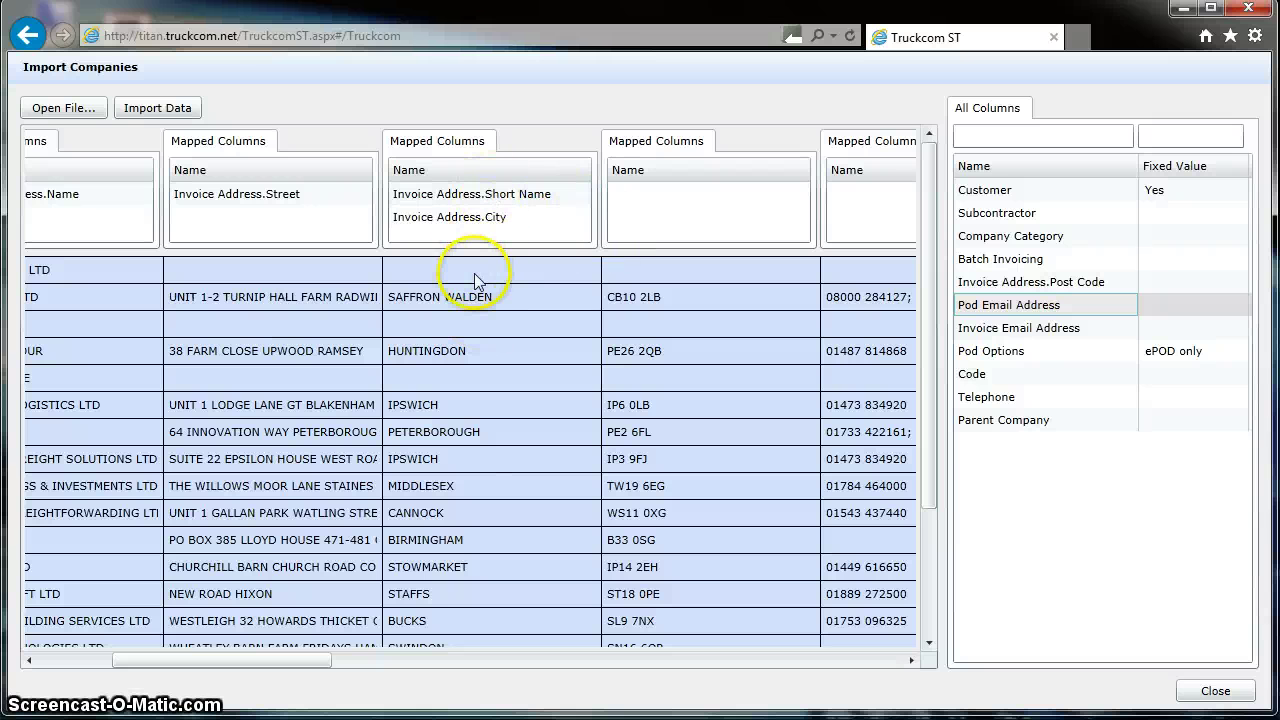
Step: Map Invoice Address.Post Code to the postcode column and Telephone to the phone number column
drag(1016, 305, 707, 210)
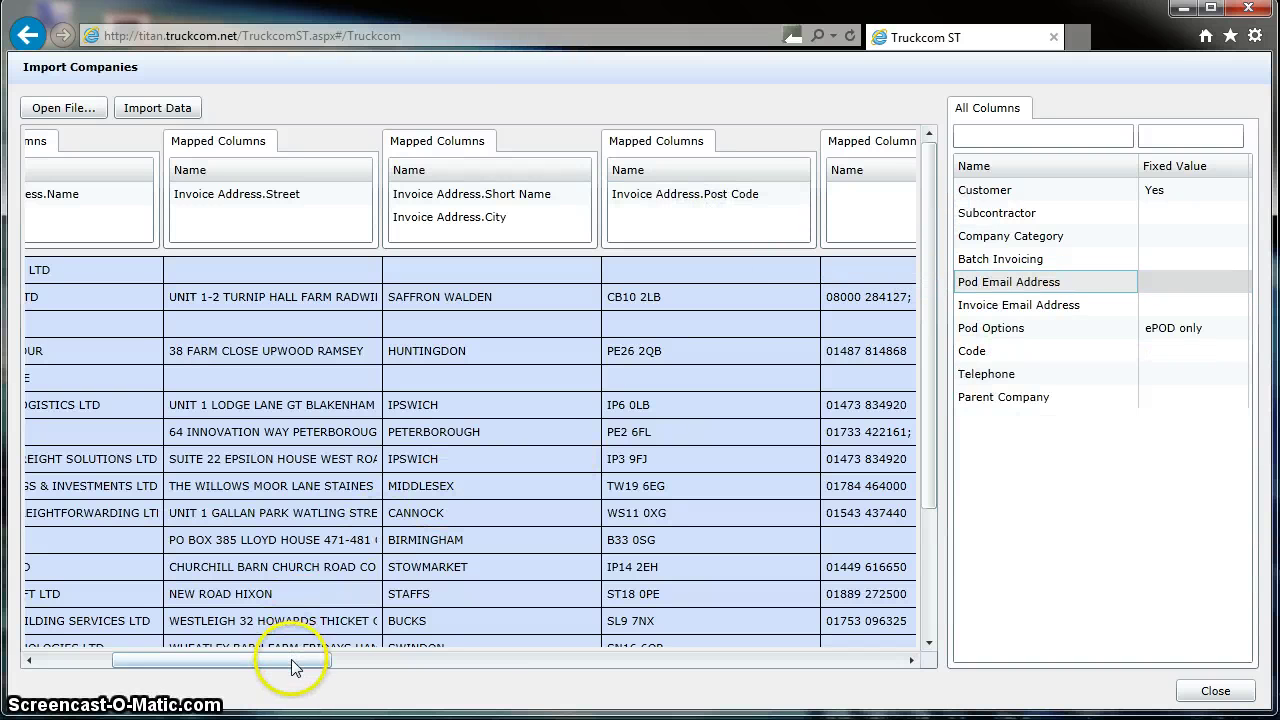
drag(286, 662, 388, 660)
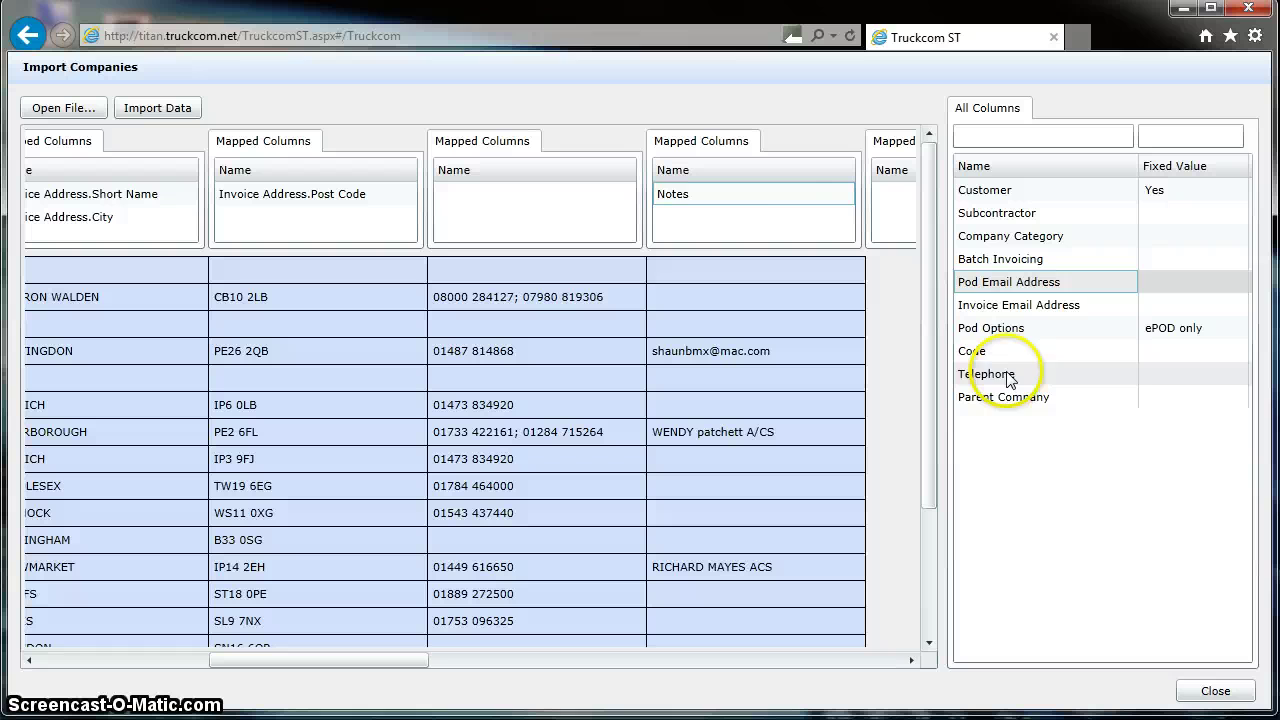
drag(1012, 370, 490, 200)
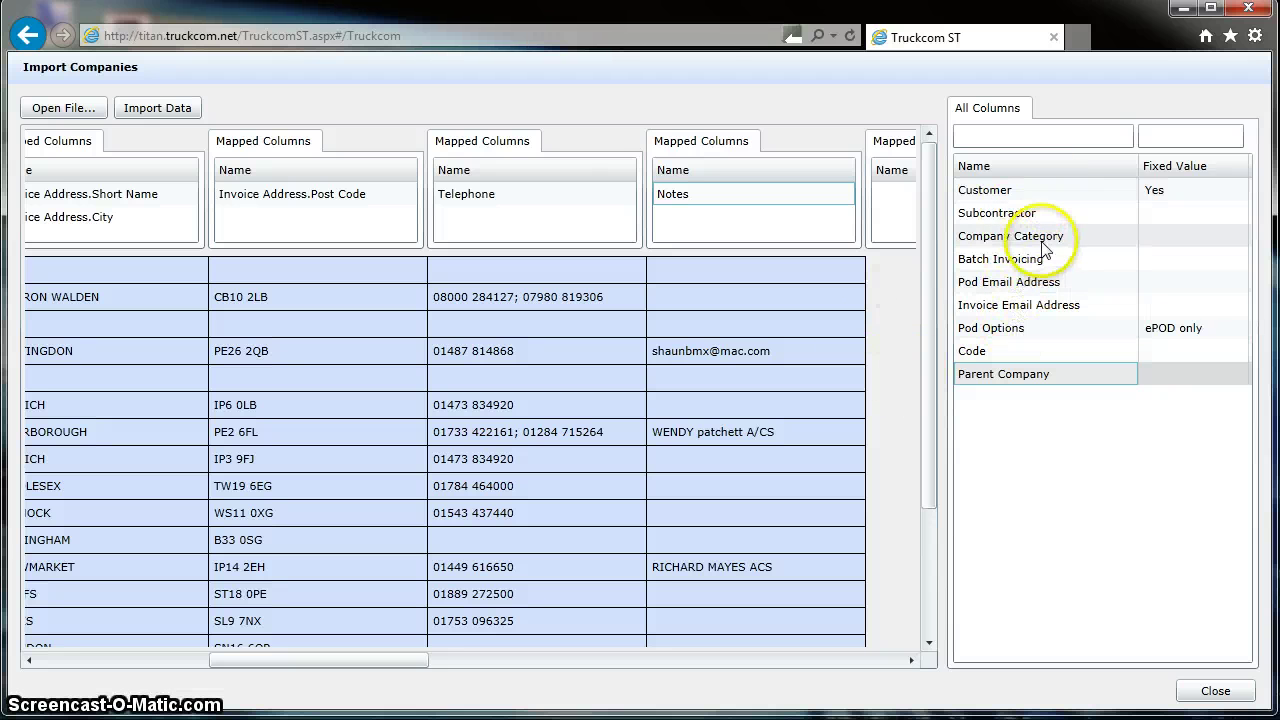
click(695, 196)
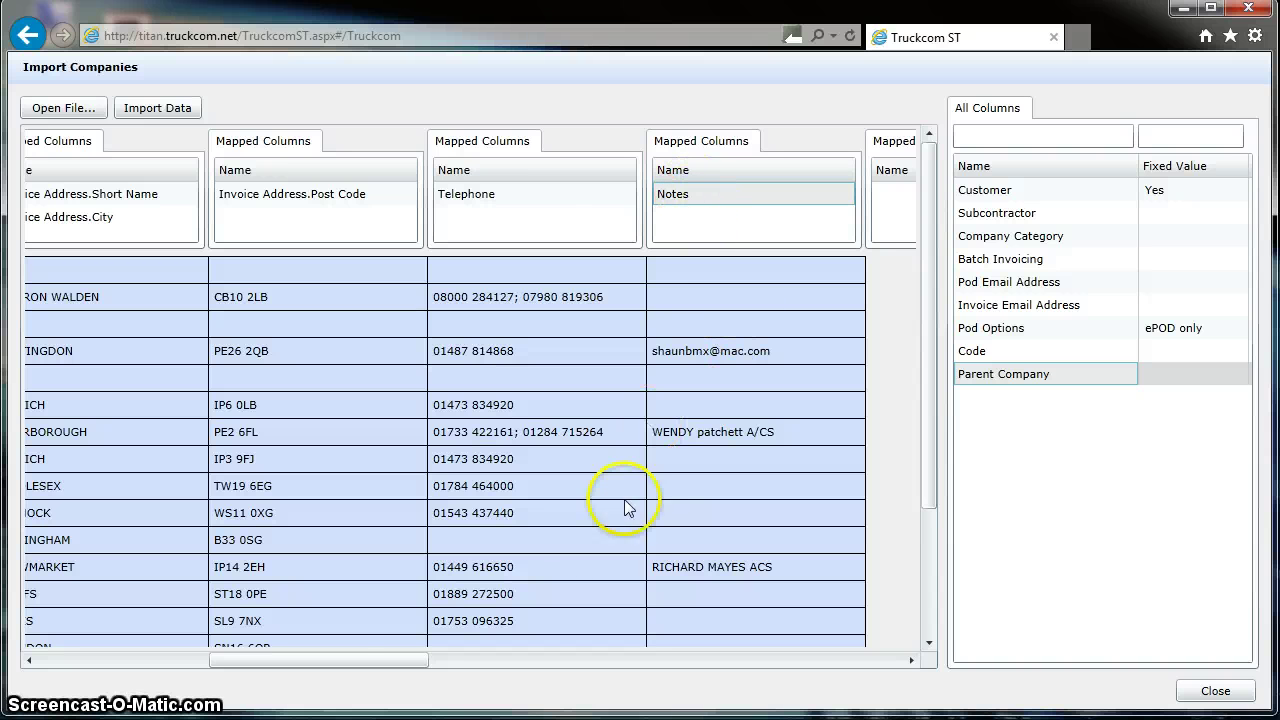
Step: Set the Customer fixed value to Yes, leave Subcontractor without a fixed value, and import the mapped data
drag(389, 660, 139, 660)
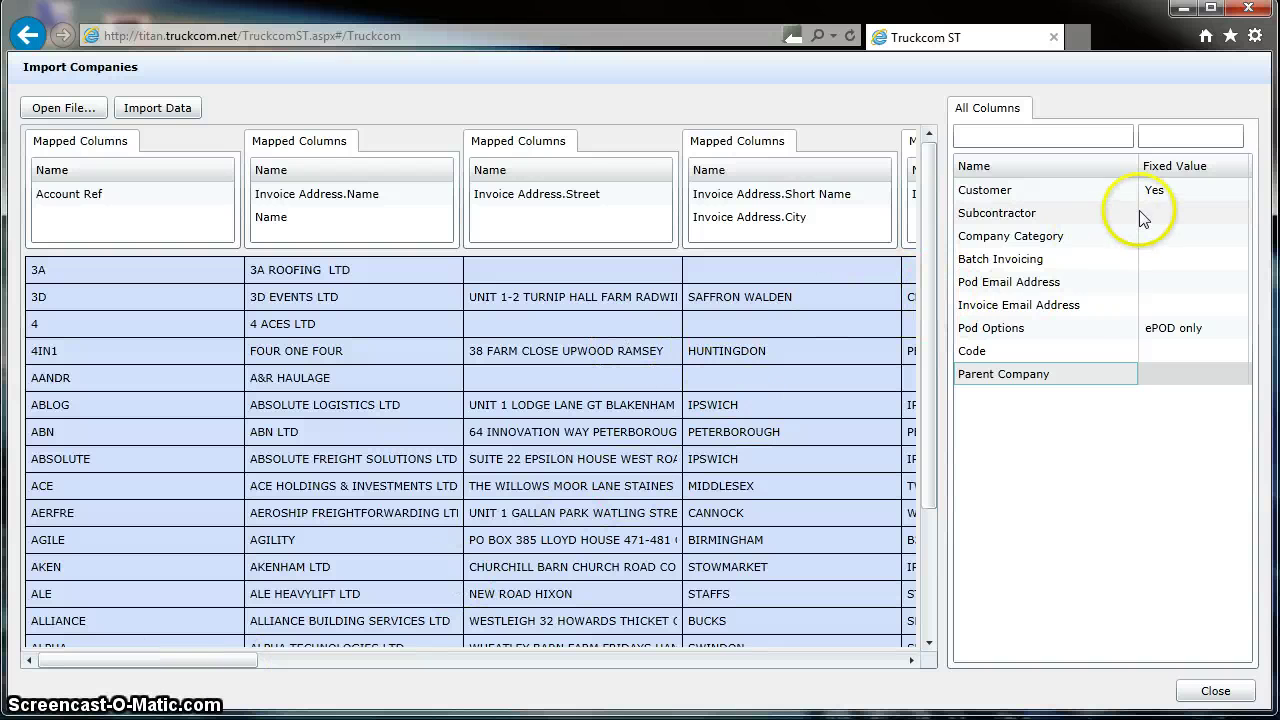
click(1205, 198)
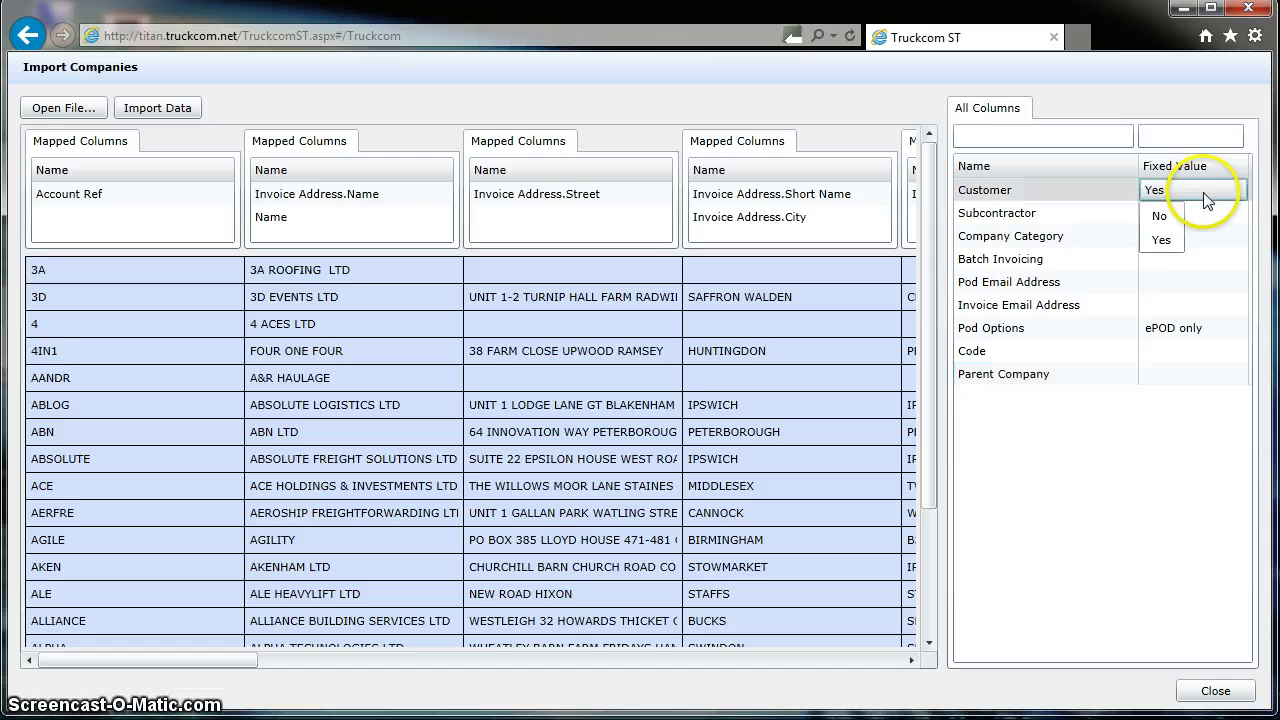
click(1162, 241)
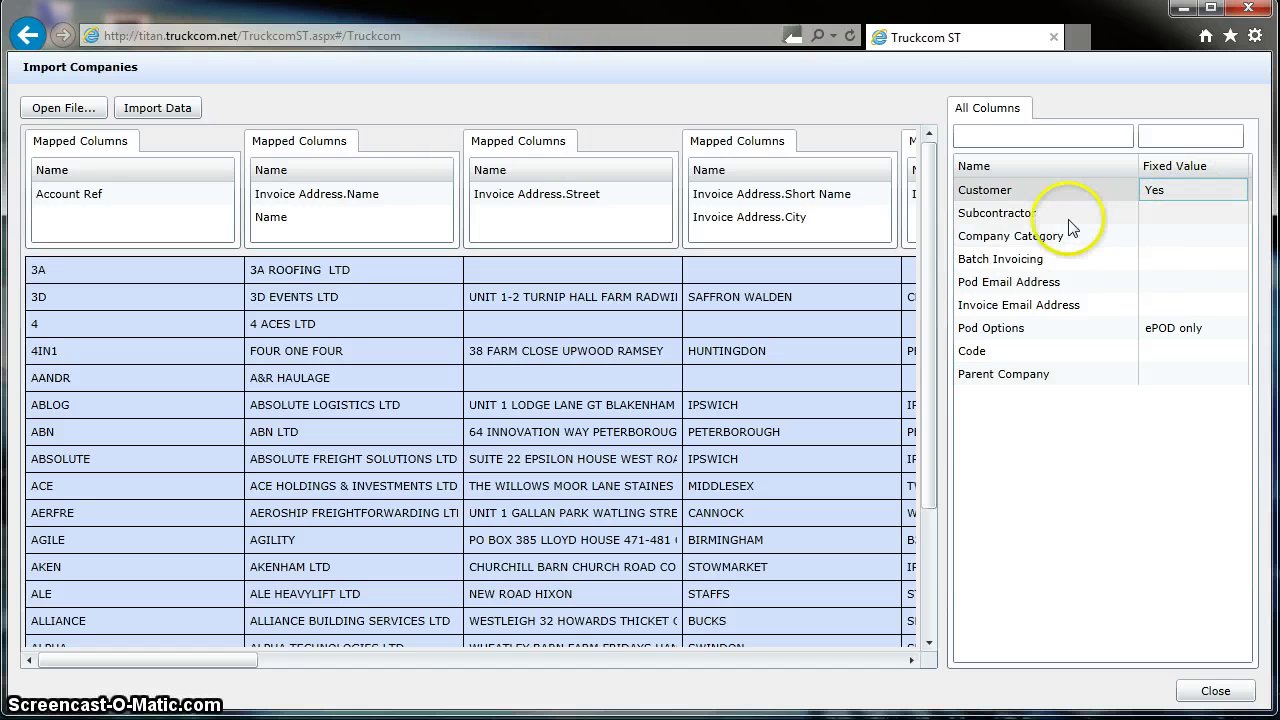
click(1165, 214)
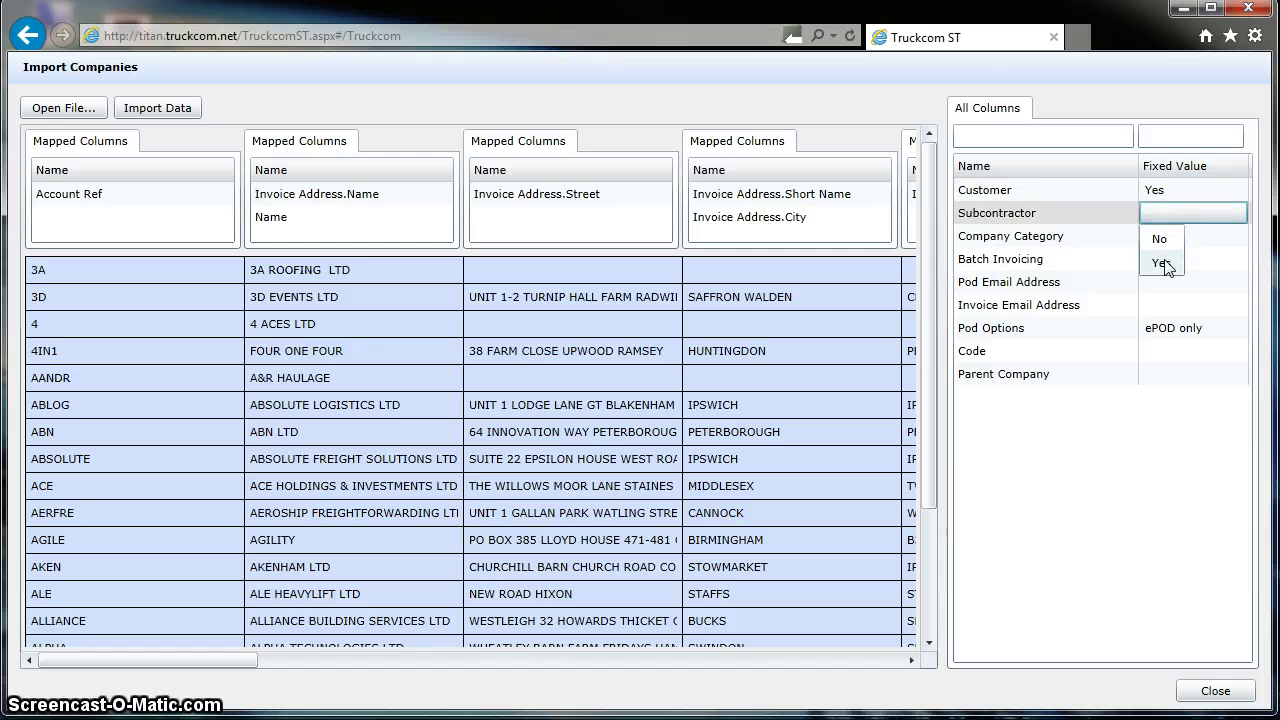
click(1166, 243)
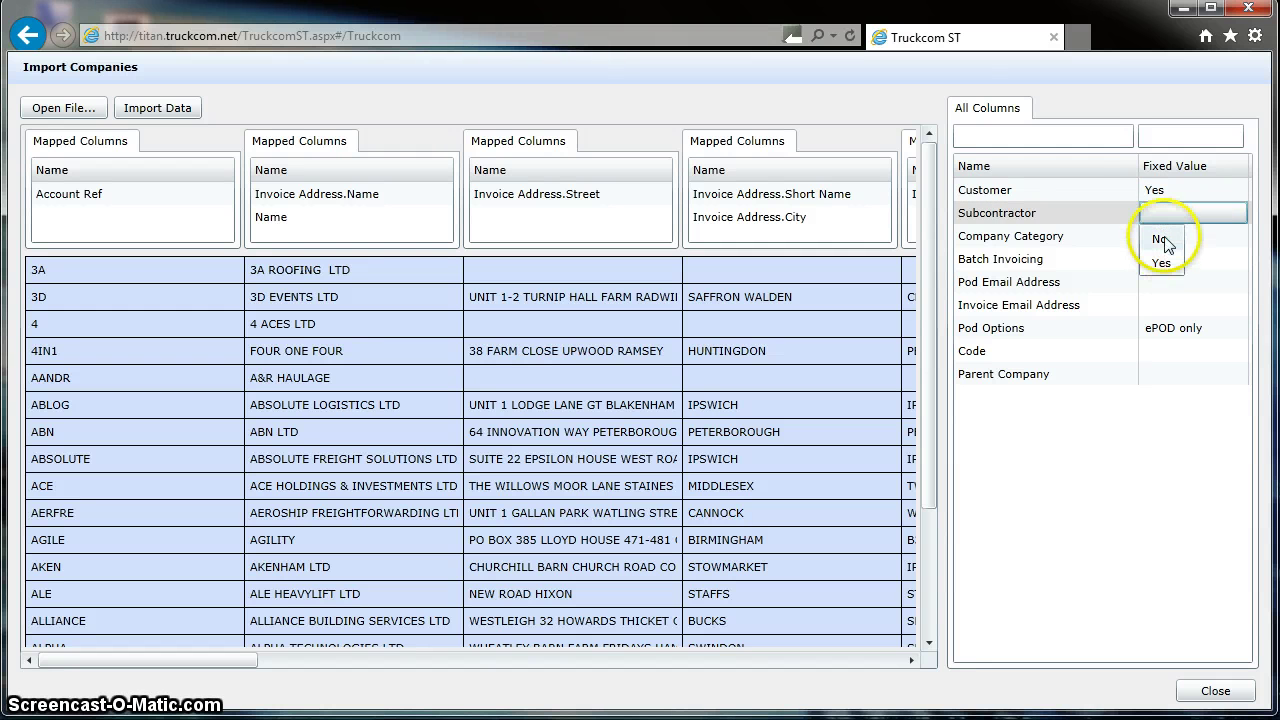
click(1134, 483)
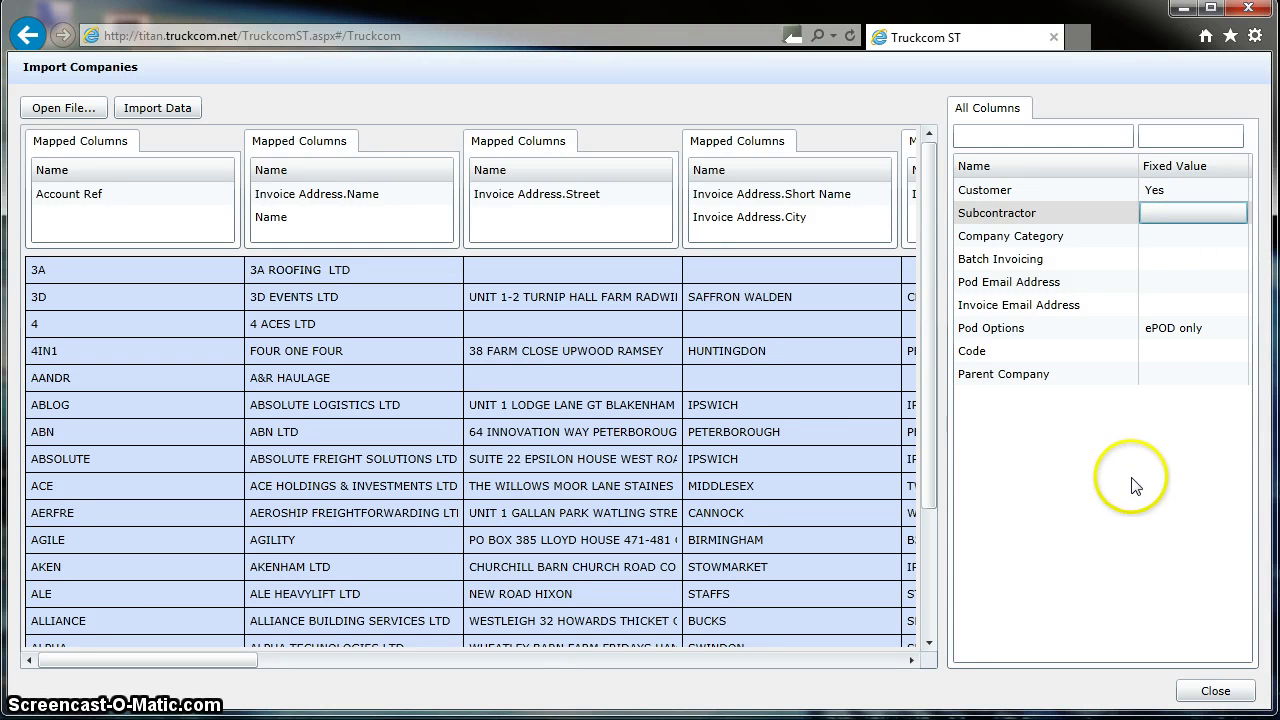
click(146, 113)
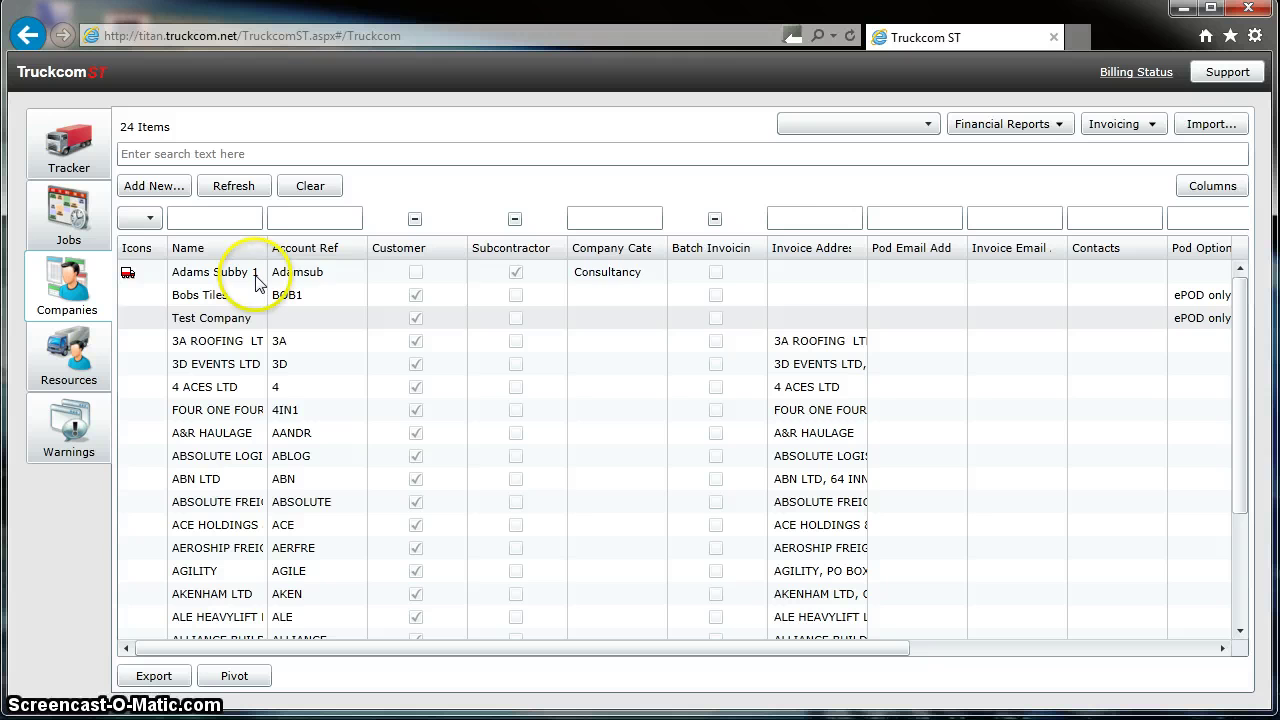
Step: Widen the Invoice Address column to 248, place it directly after Account Ref, and save the column layout
drag(976, 245, 1037, 255)
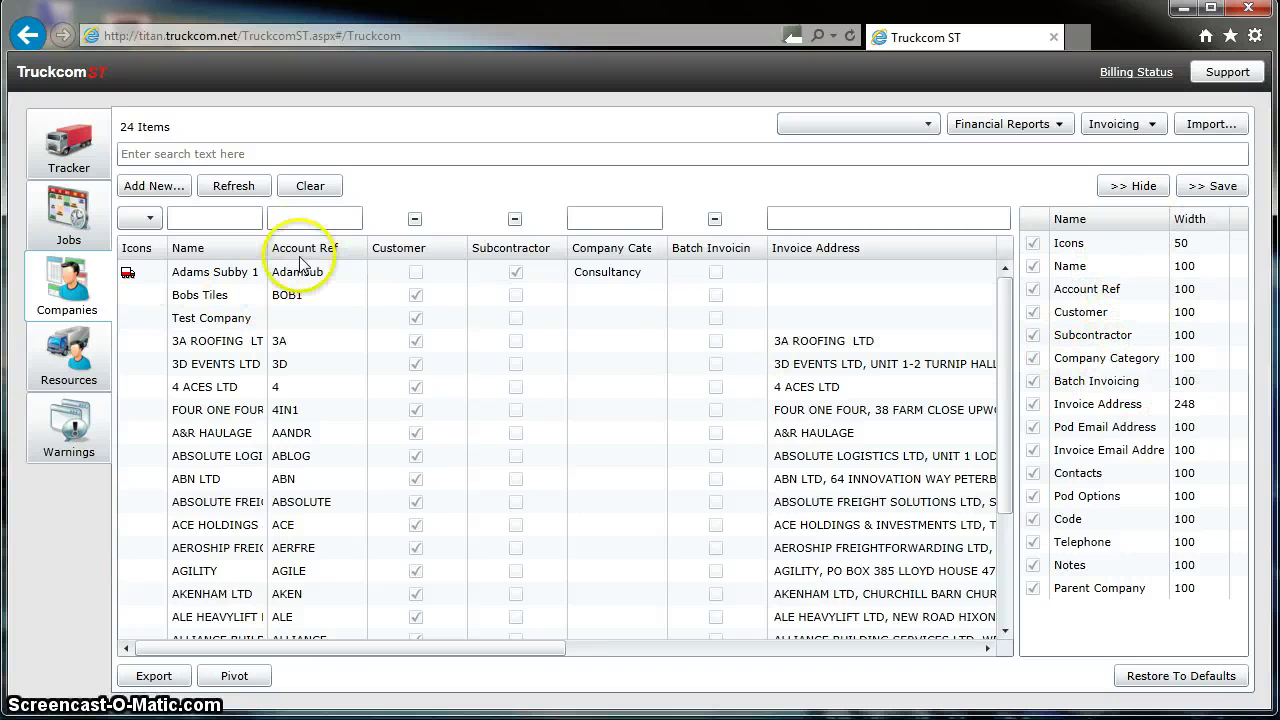
drag(1143, 414, 1136, 320)
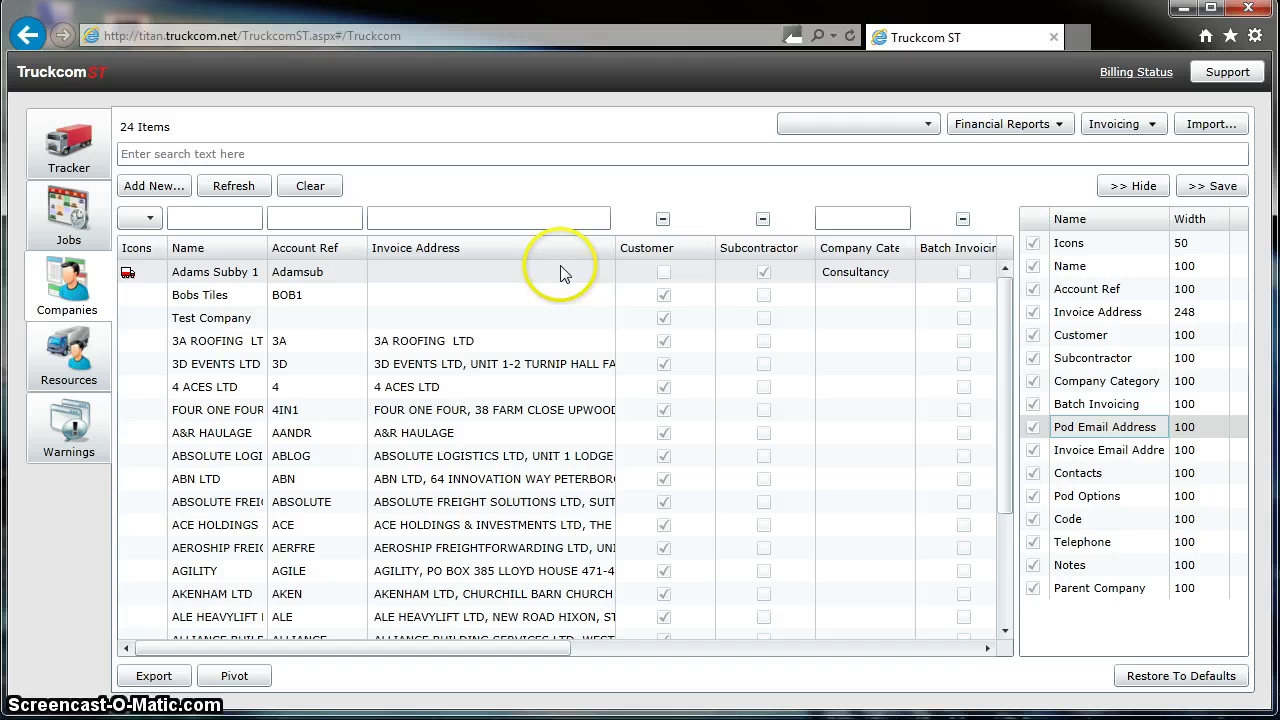
click(1216, 184)
click(1158, 191)
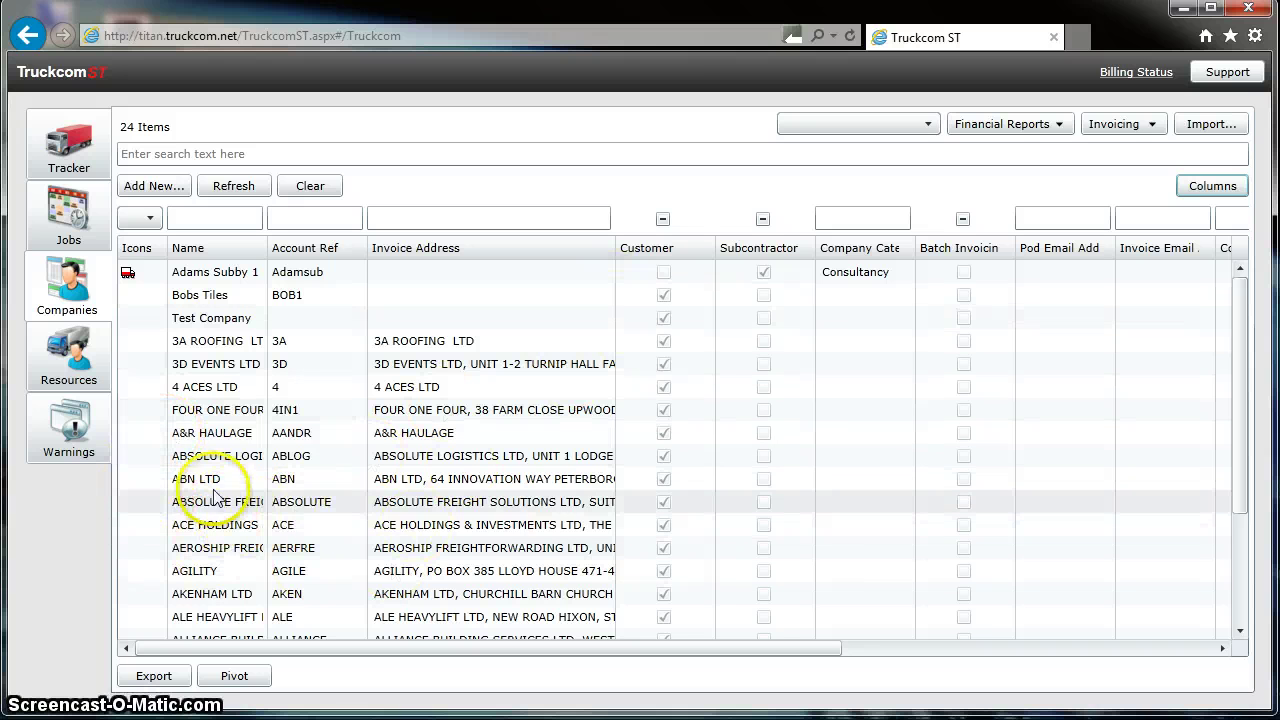
Step: Examine the properties and the invoice address record of the imported company ABN LTD
right_click(380, 480)
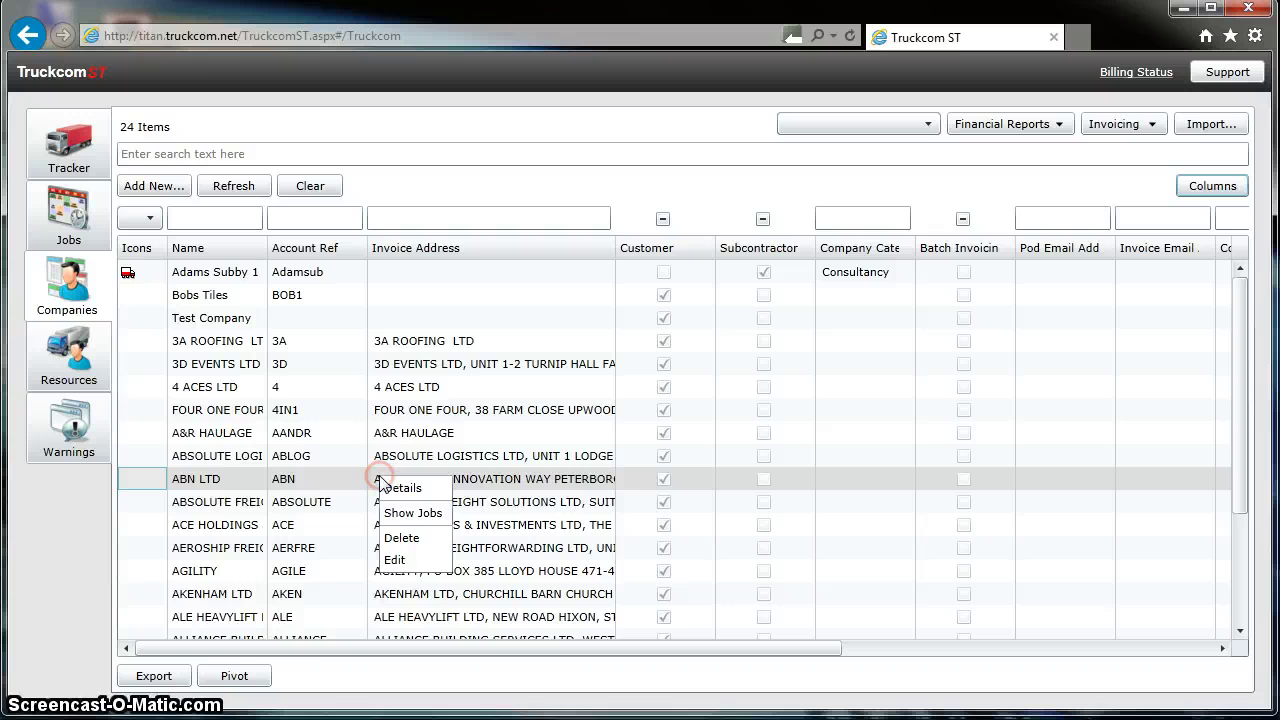
click(391, 489)
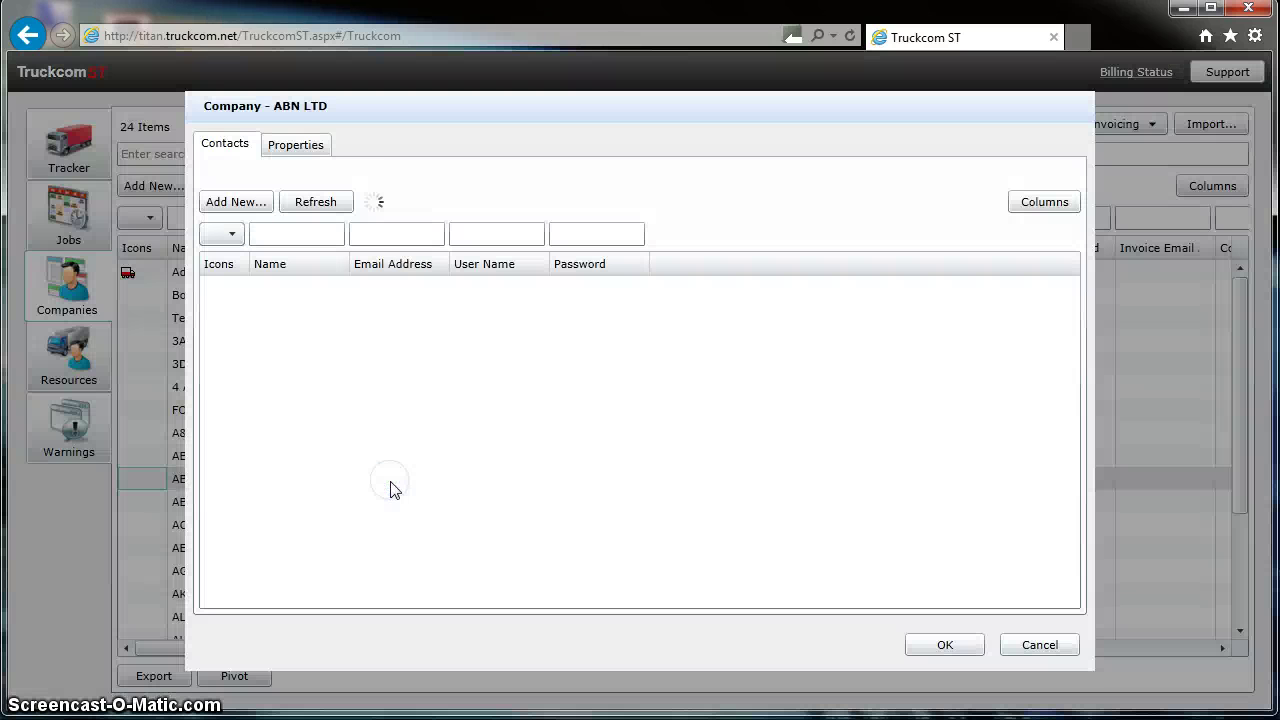
click(312, 148)
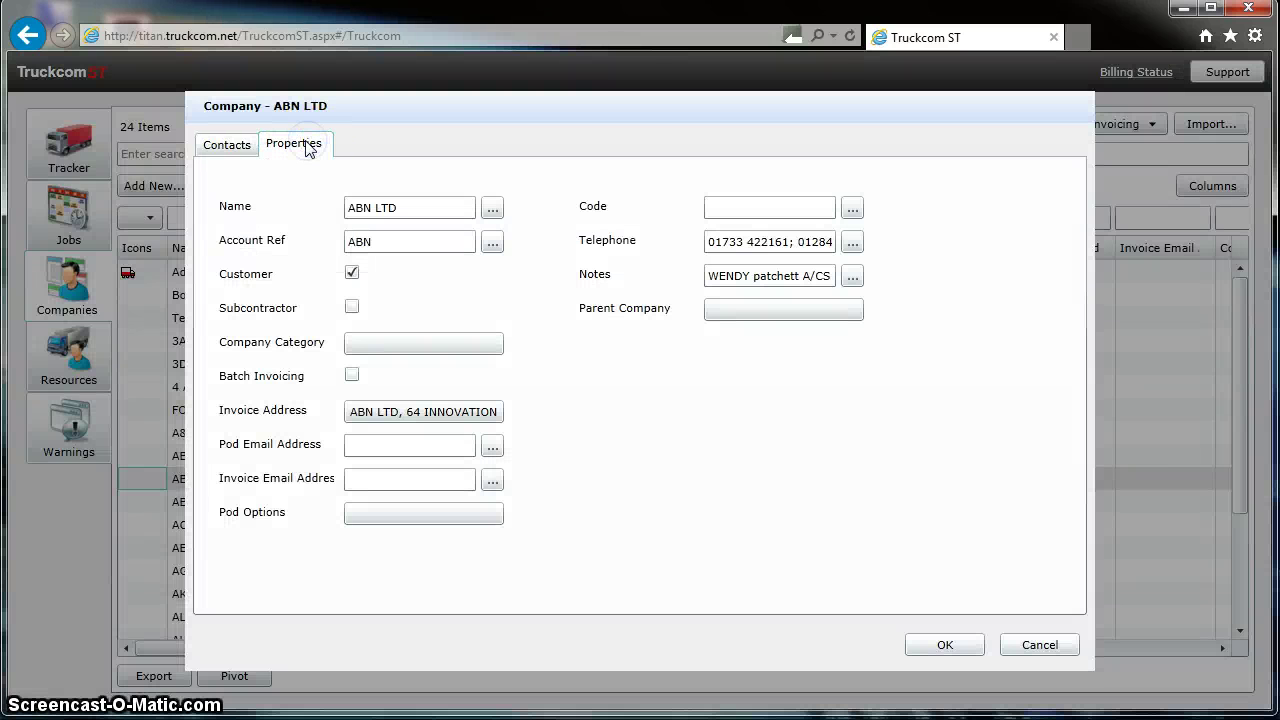
click(380, 241)
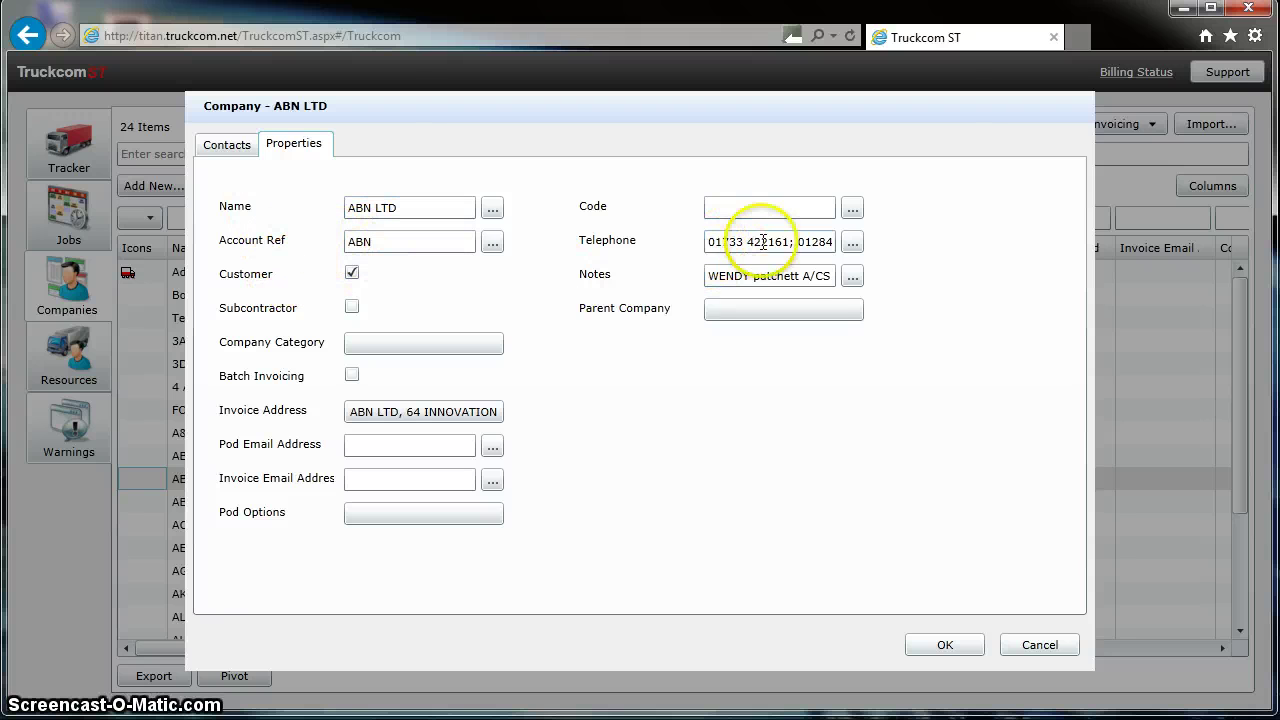
click(378, 419)
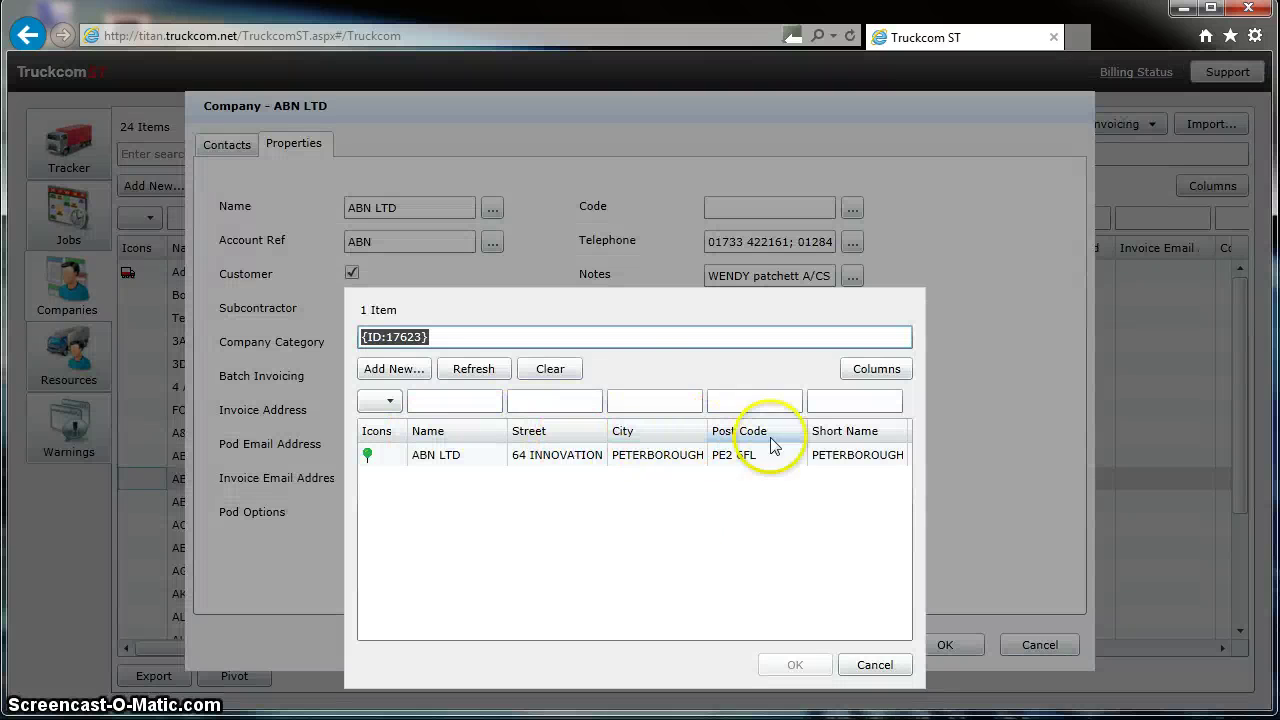
click(876, 667)
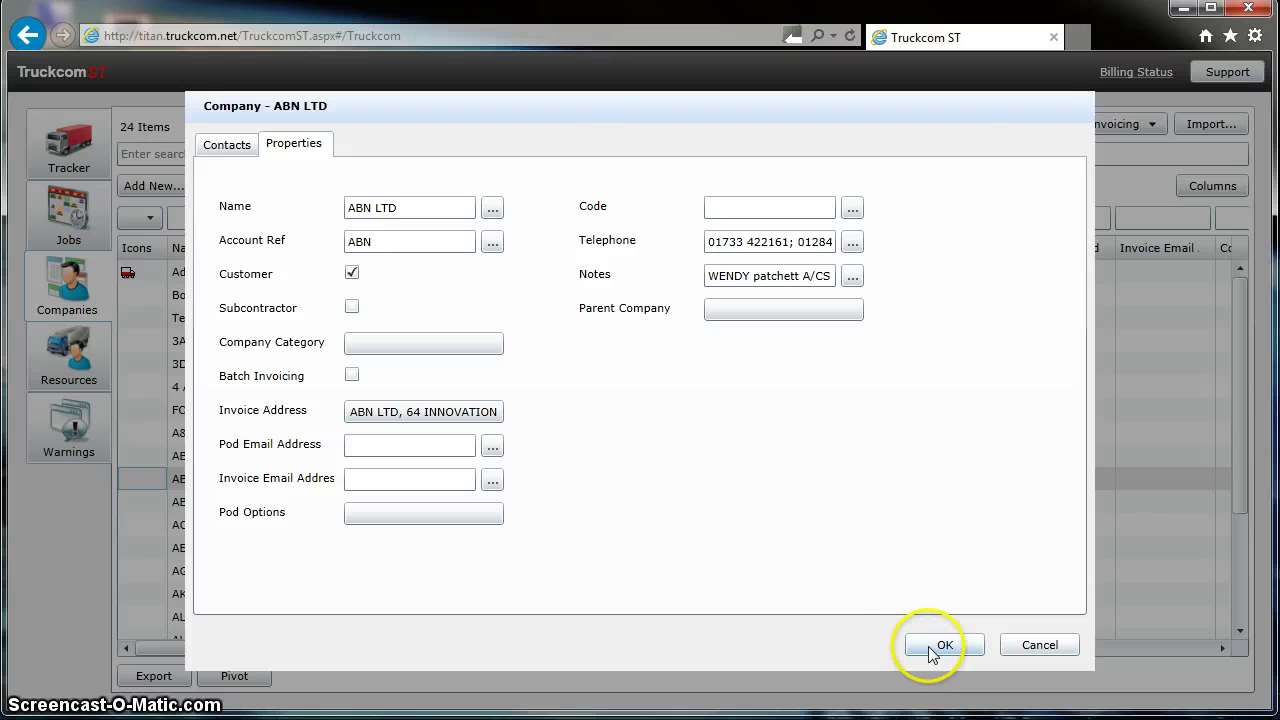